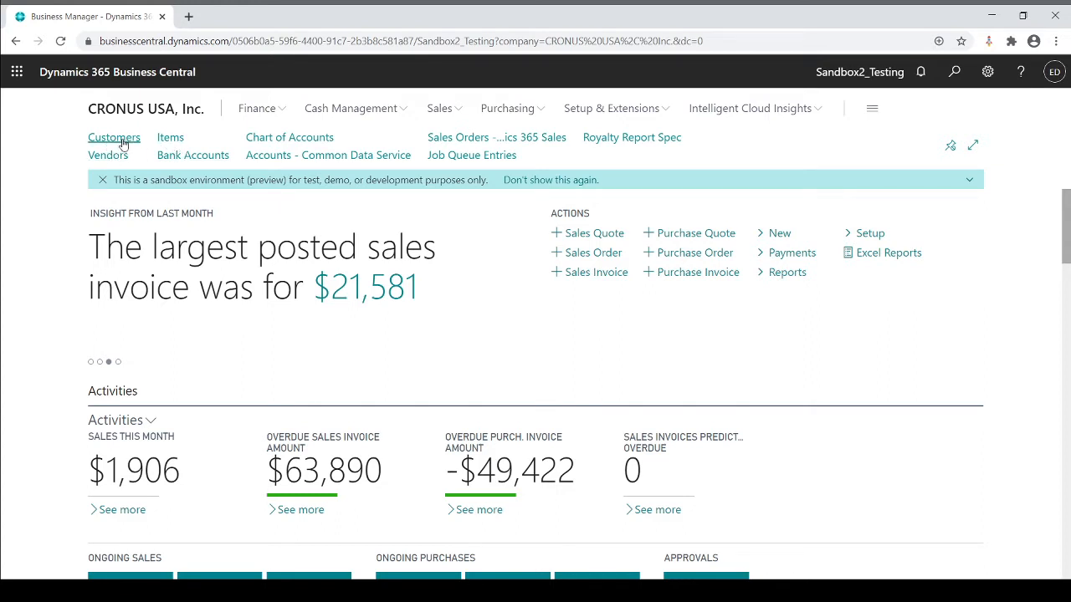
# - Open the customer card for Adatum Corporation and find its Customer Posting Group among the invoicing details
pyautogui.click(115, 139)
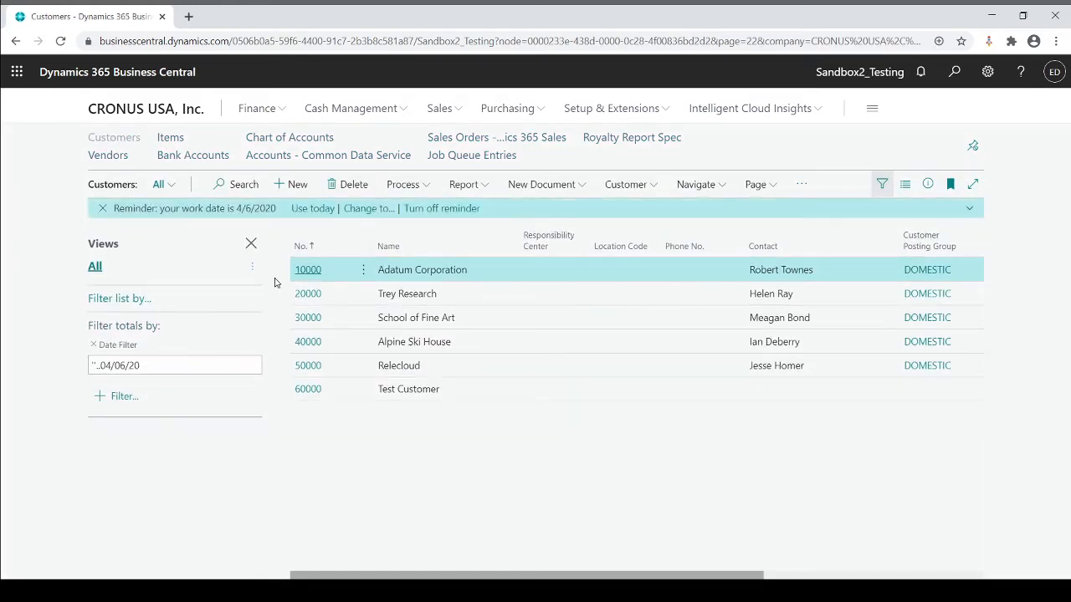
pyautogui.click(297, 273)
pyautogui.scroll(-6, 354, 278)
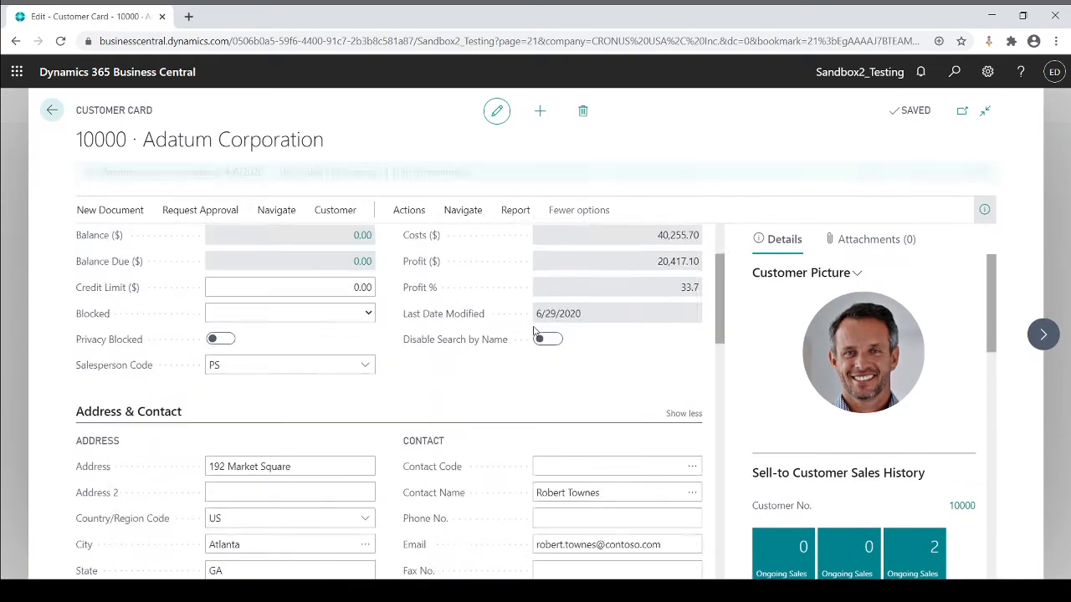
pyautogui.scroll(-3, 534, 326)
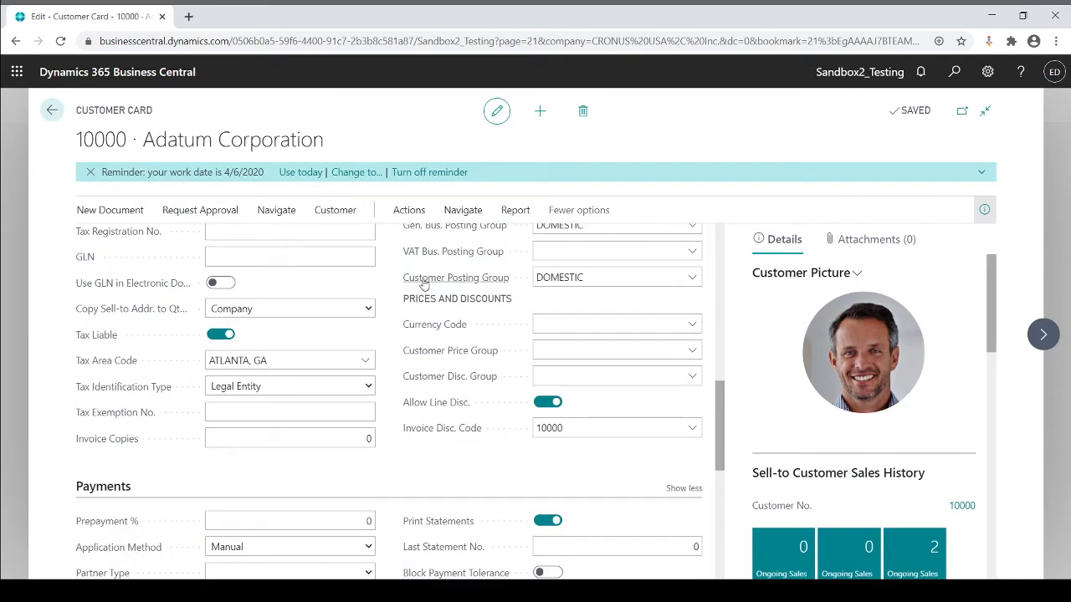
pyautogui.moveTo(490, 280)
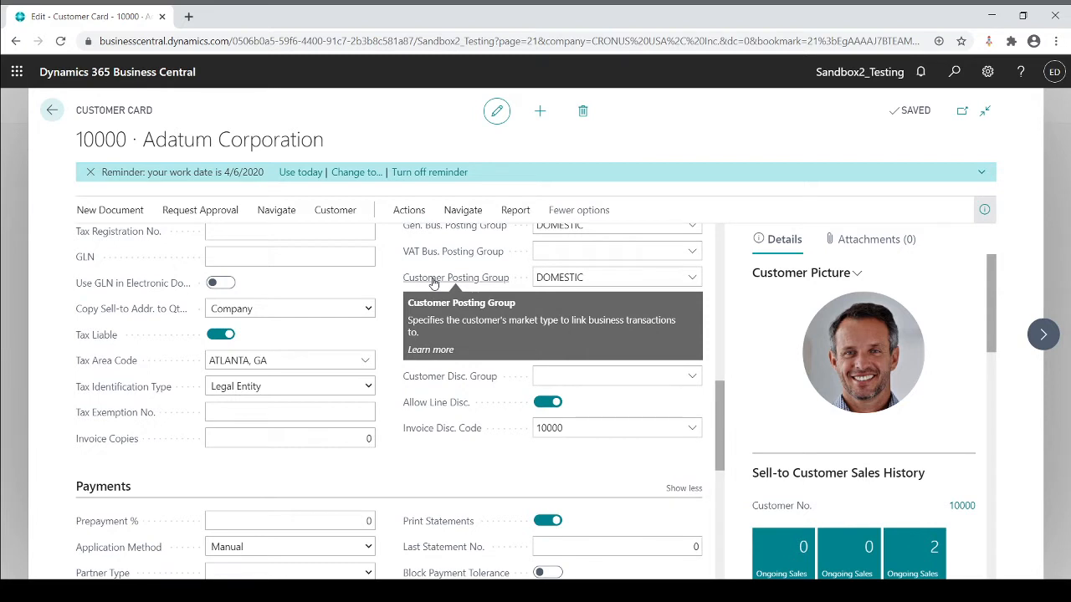
# - Examine the full list of customer posting groups from the Customer Posting Group field and accept DOMESTIC
pyautogui.click(577, 279)
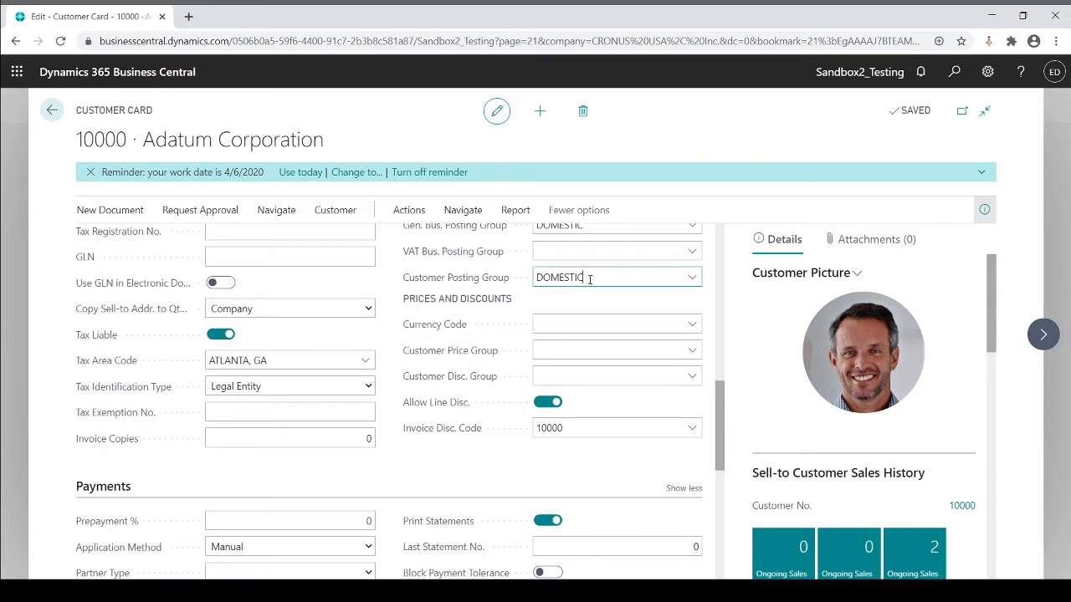
pyautogui.moveTo(589, 279); pyautogui.dragTo(516, 282)
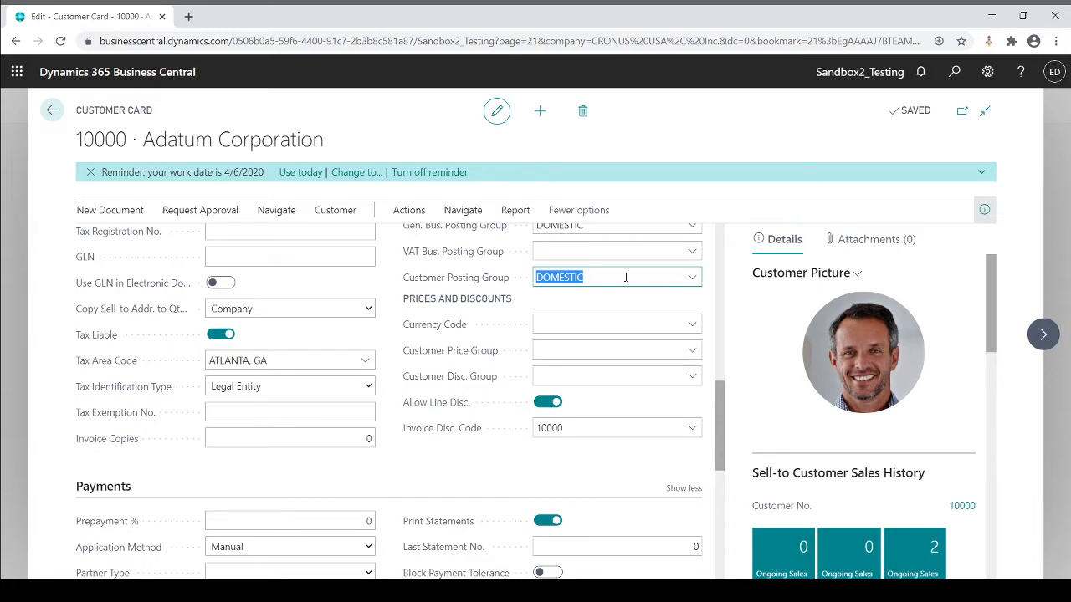
pyautogui.click(686, 286)
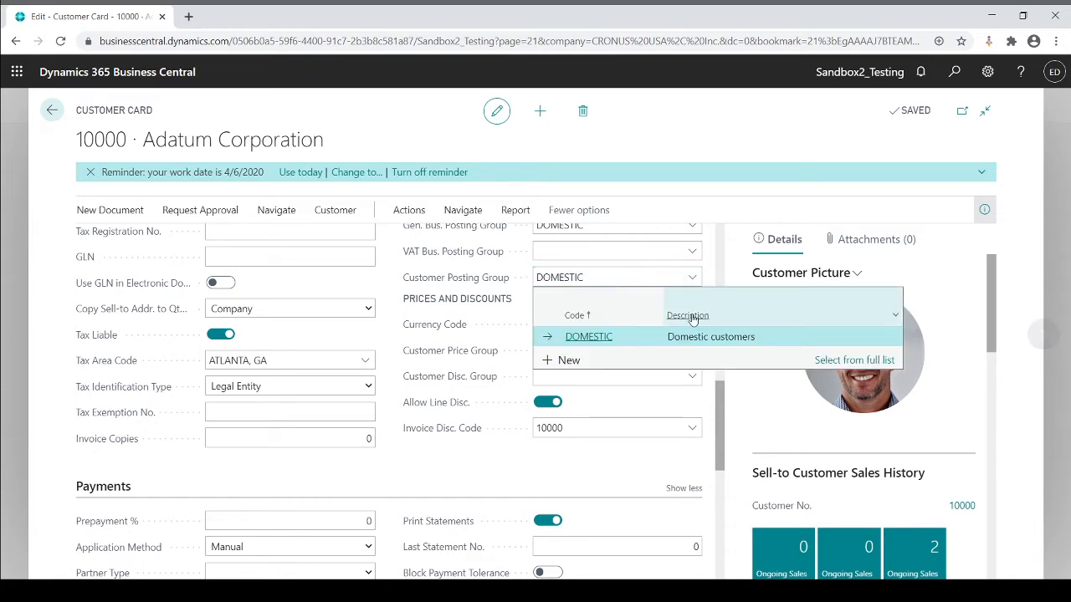
pyautogui.click(857, 362)
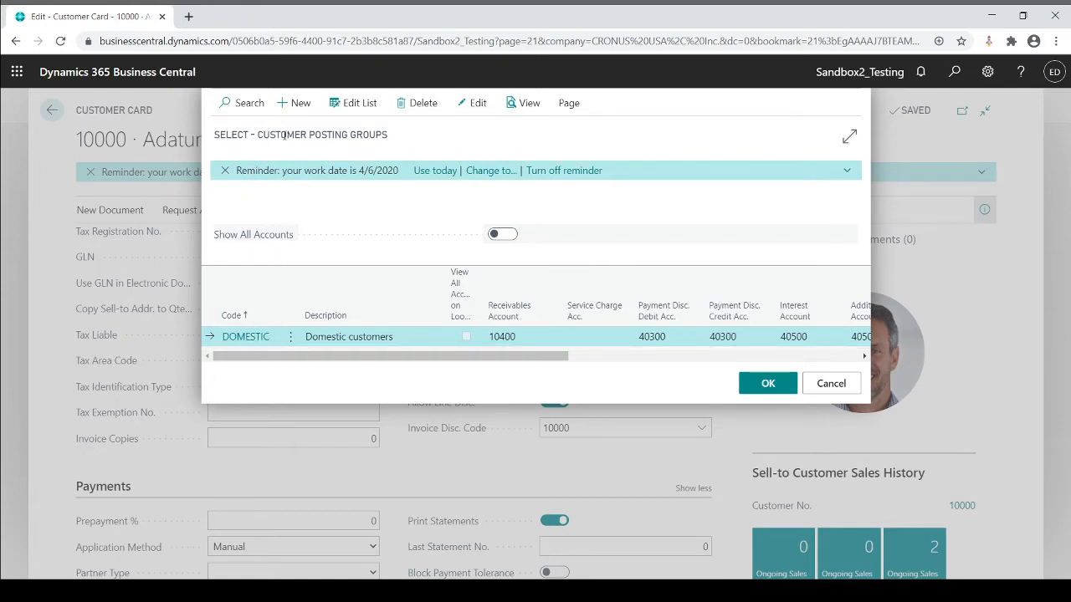
pyautogui.click(756, 383)
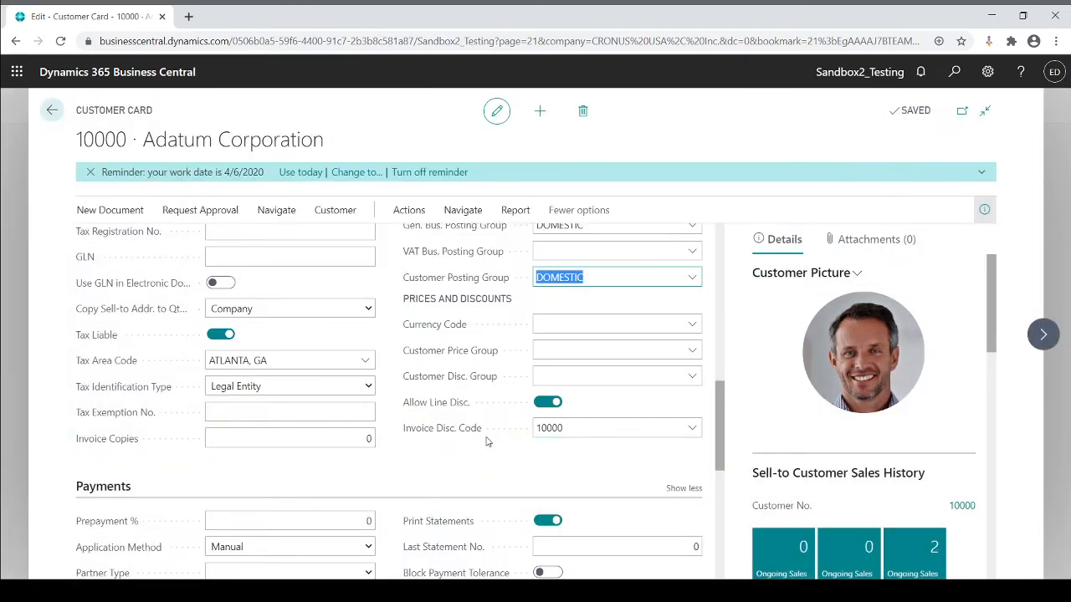
pyautogui.moveTo(432, 284)
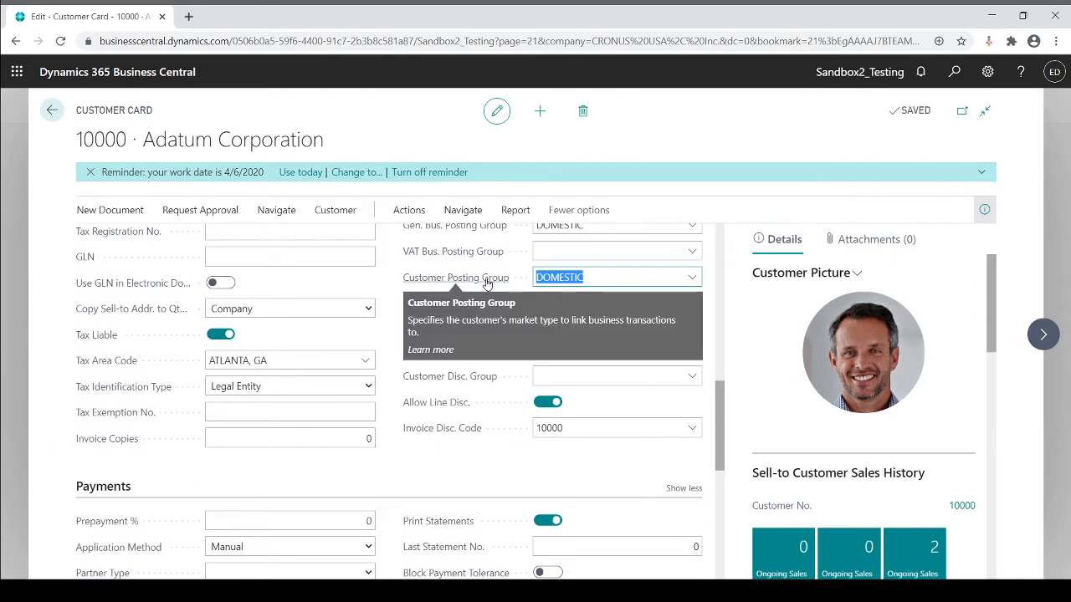
# - Leave the customer card and open the Fabrikam, Inc. vendor card at its invoicing posting details
pyautogui.click(53, 110)
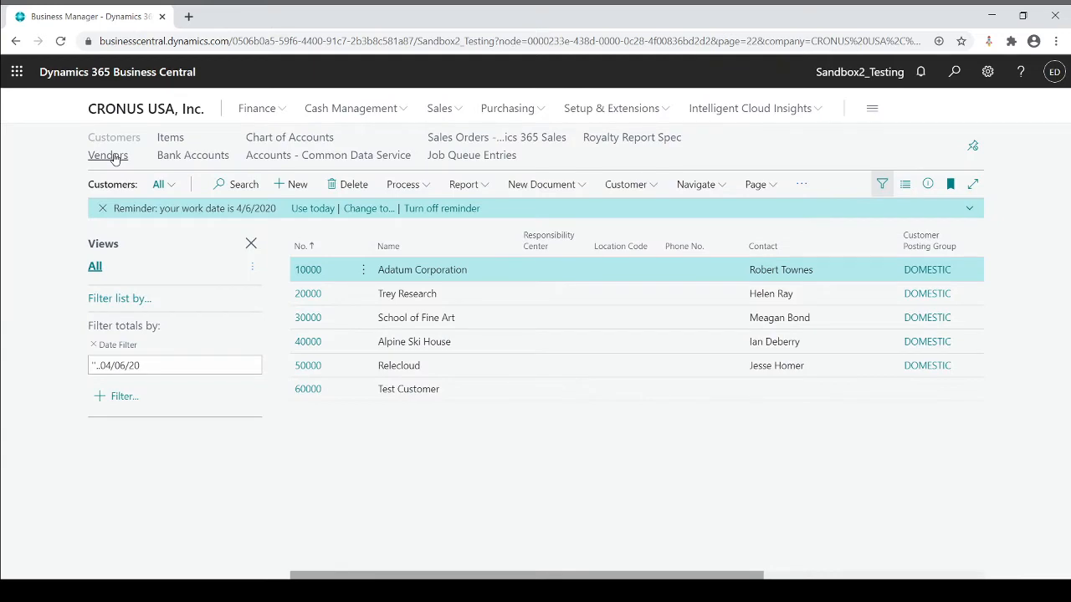
pyautogui.click(114, 158)
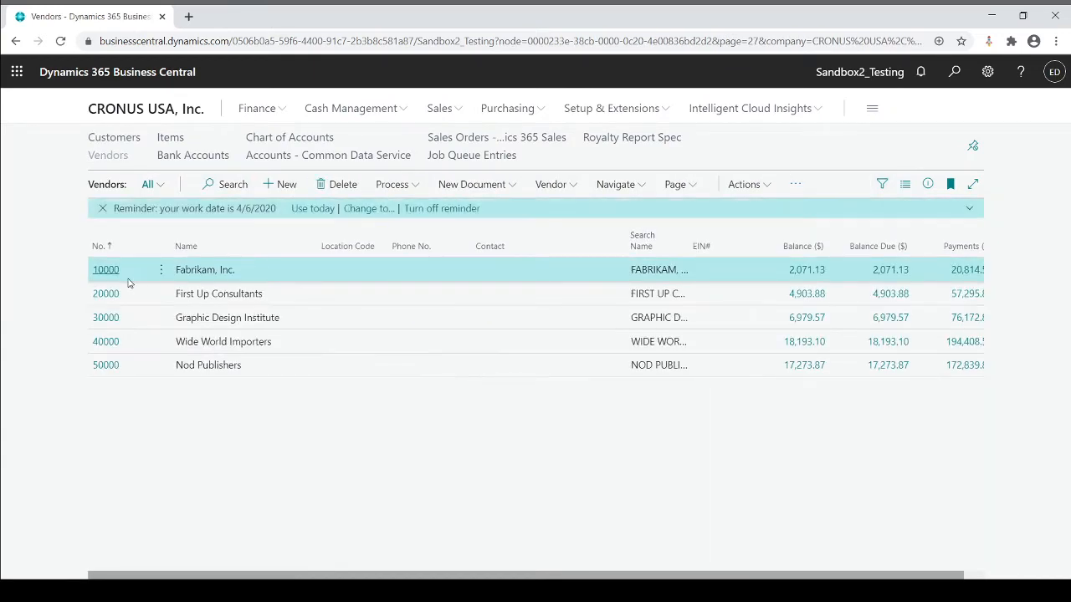
pyautogui.click(112, 272)
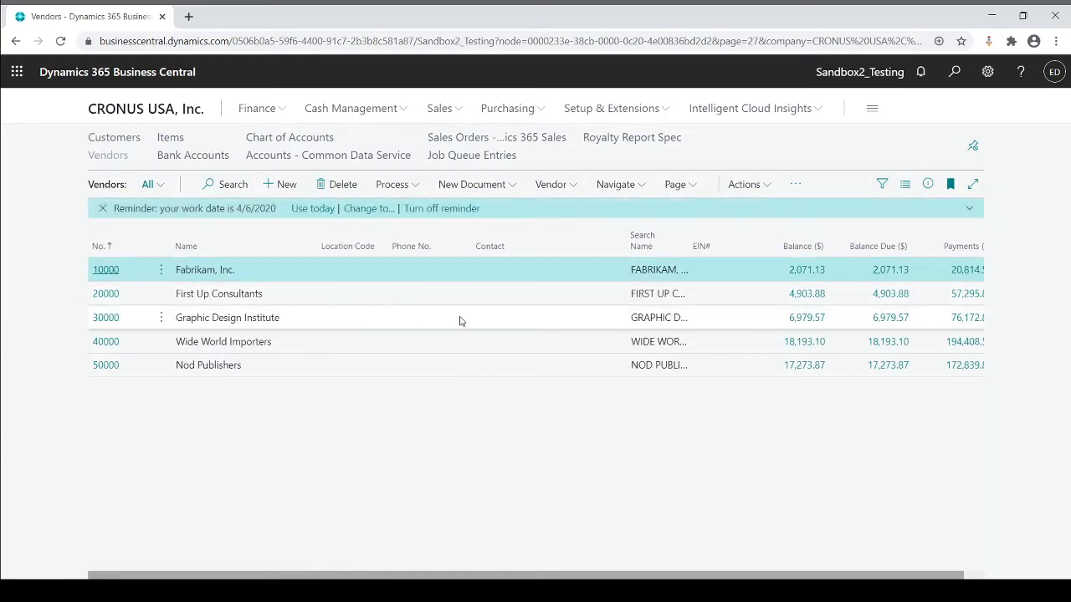
pyautogui.scroll(-3, 481, 325)
pyautogui.scroll(-3, 481, 325)
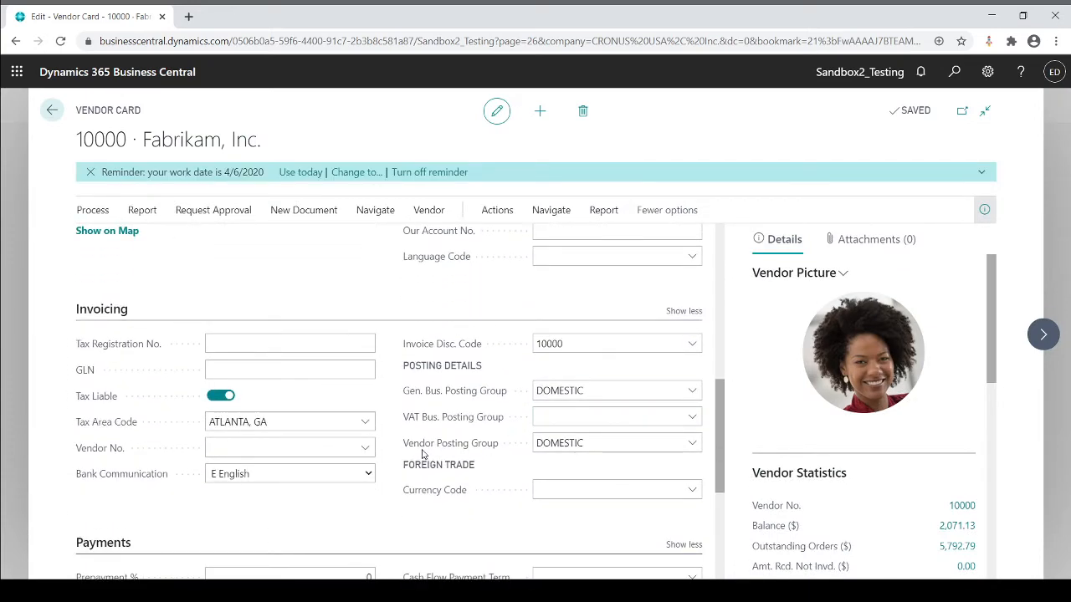
# - Examine the DOMESTIC entry and its payables account in the full vendor posting groups list, then return to the home page
pyautogui.click(627, 442)
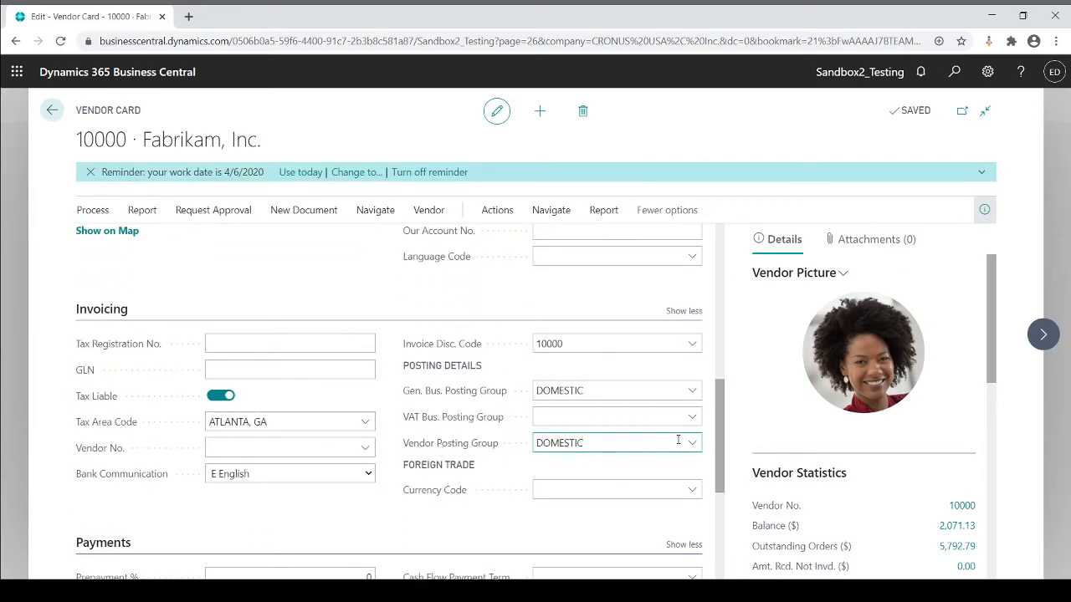
pyautogui.click(691, 445)
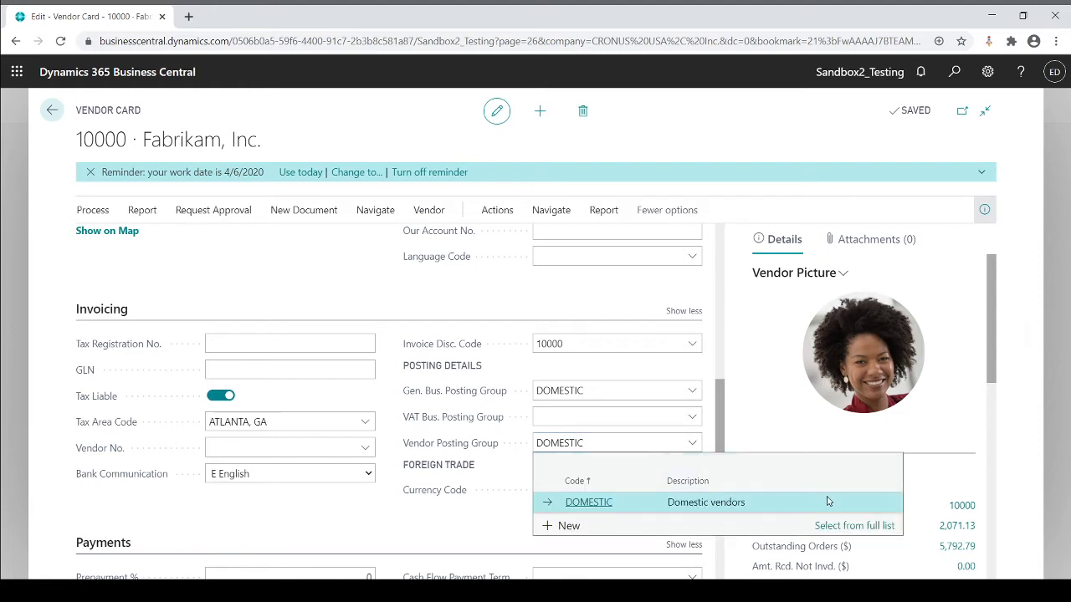
pyautogui.click(846, 527)
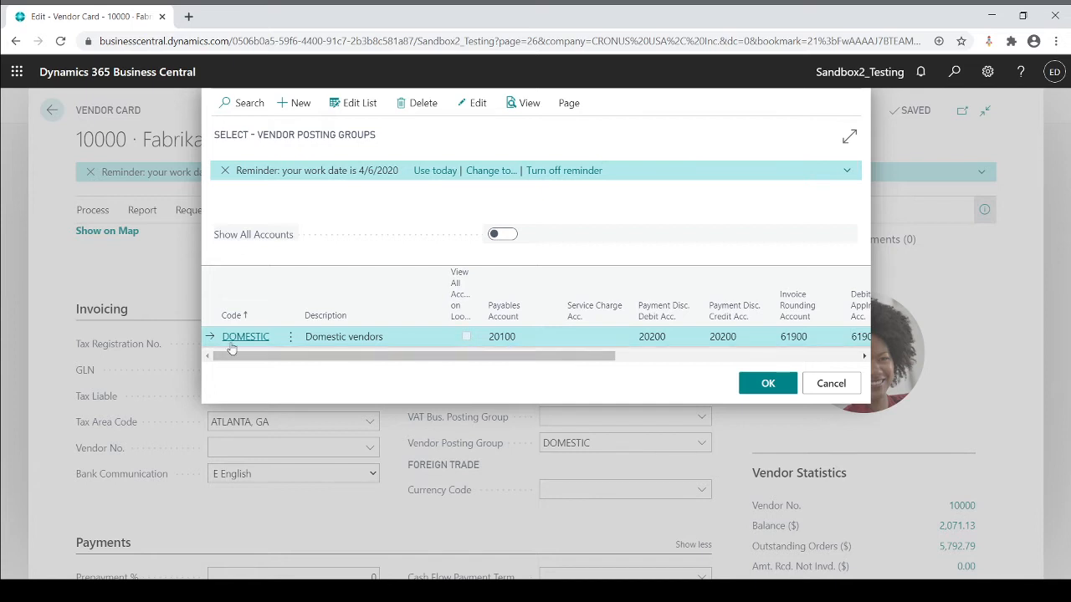
pyautogui.moveTo(292, 136); pyautogui.dragTo(401, 137)
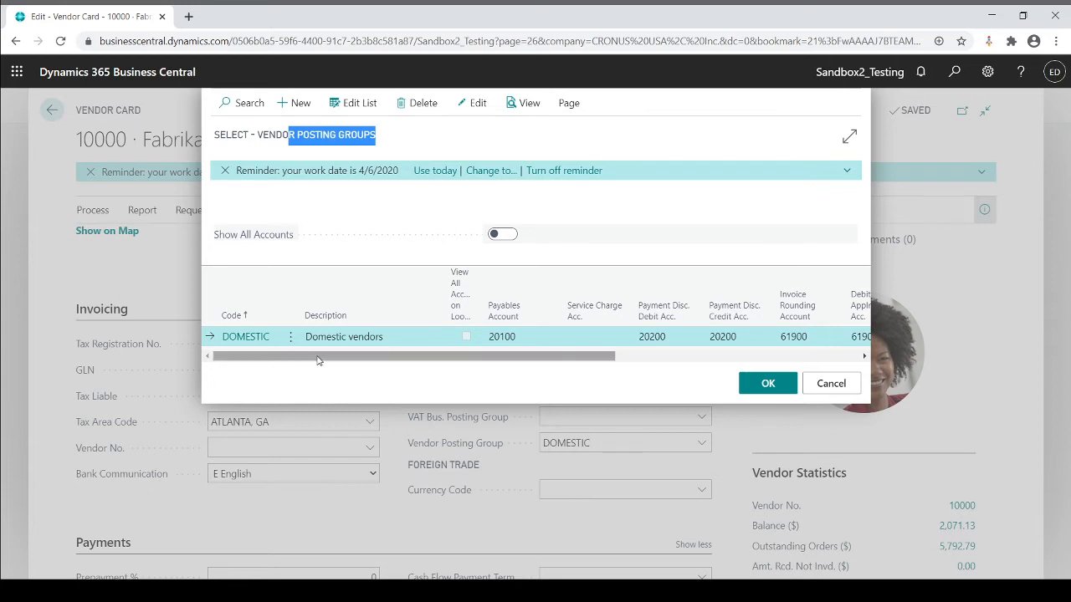
pyautogui.click(513, 338)
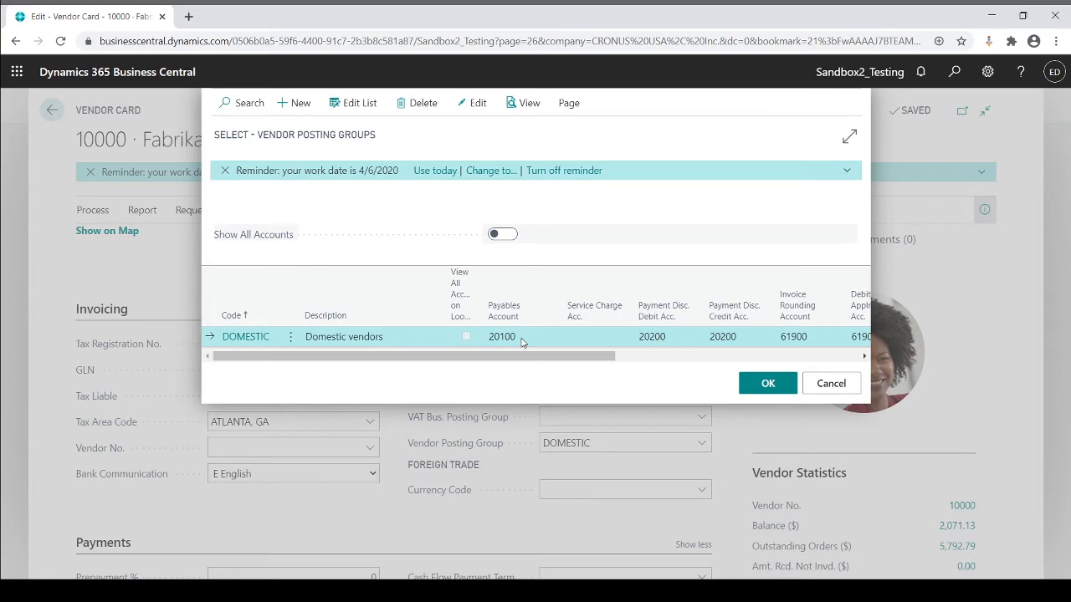
pyautogui.press('Escape')
pyautogui.press('Escape')
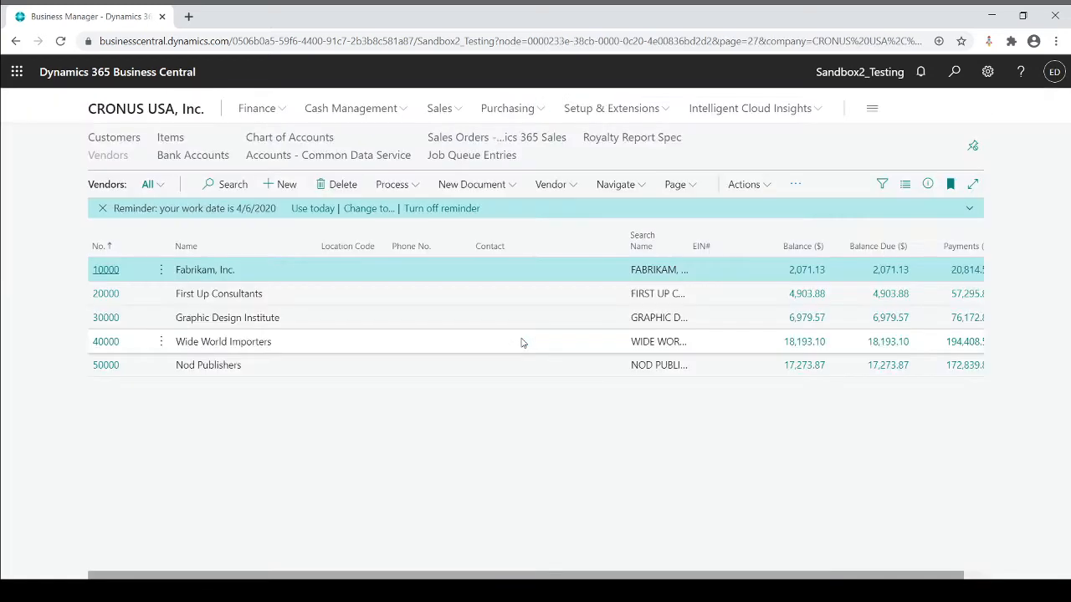
pyautogui.press('Escape')
pyautogui.press('Escape')
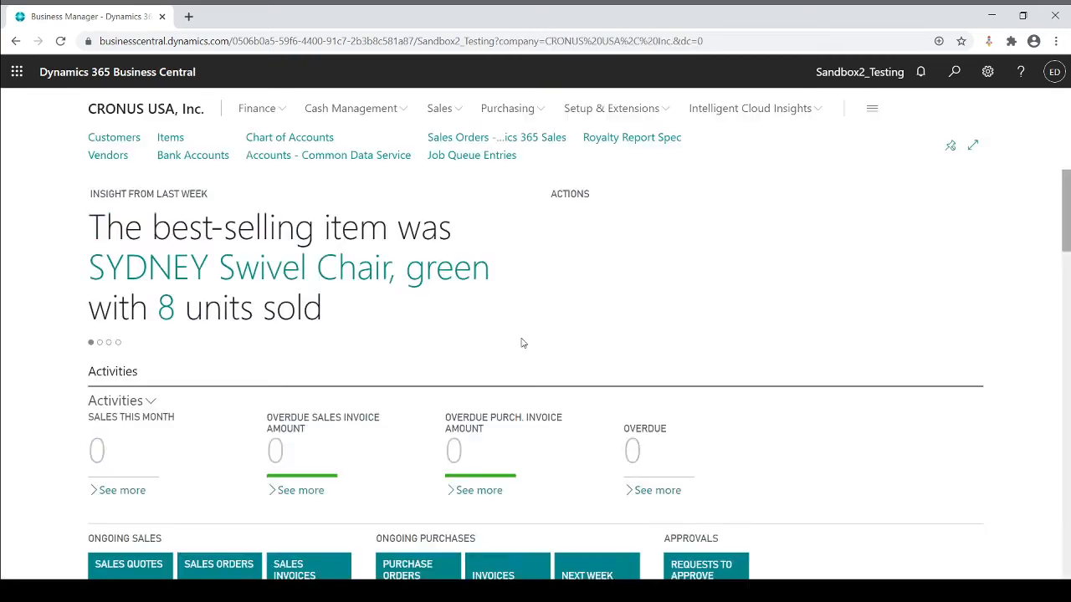
# - Search for the Gen. Business Posting Groups page and open the general posting setup for the DOMESTIC group
pyautogui.click(954, 72)
pyautogui.write('posting')
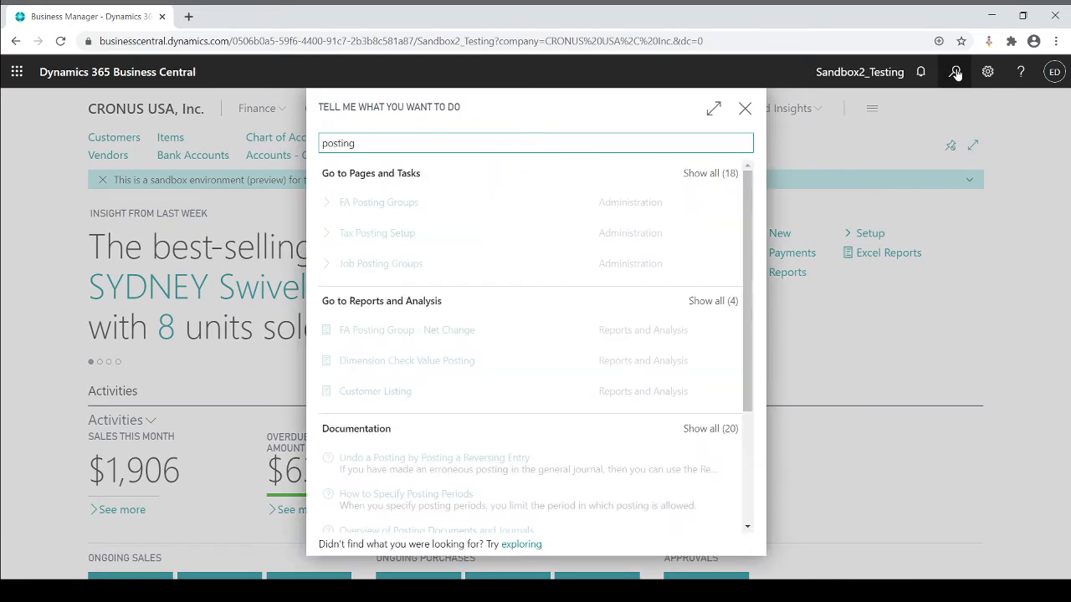
pyautogui.write(' gern')
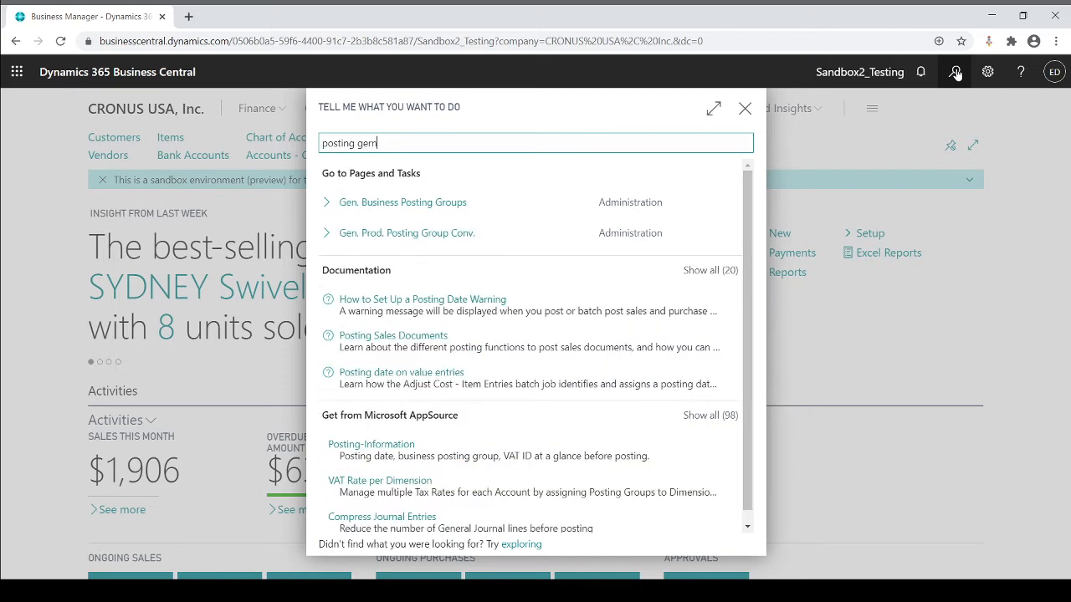
pyautogui.click(436, 208)
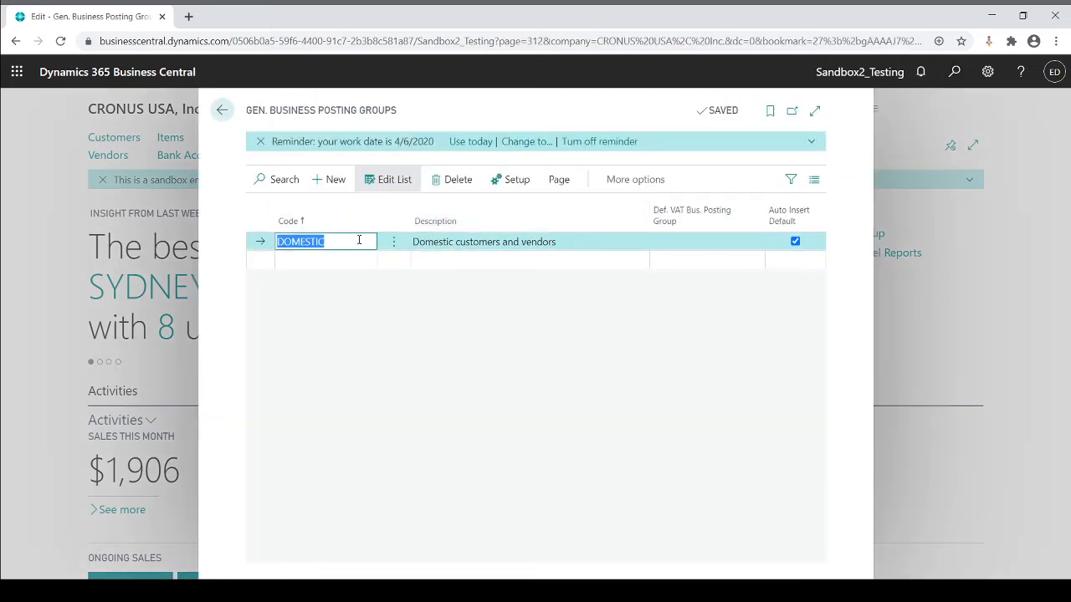
pyautogui.click(507, 186)
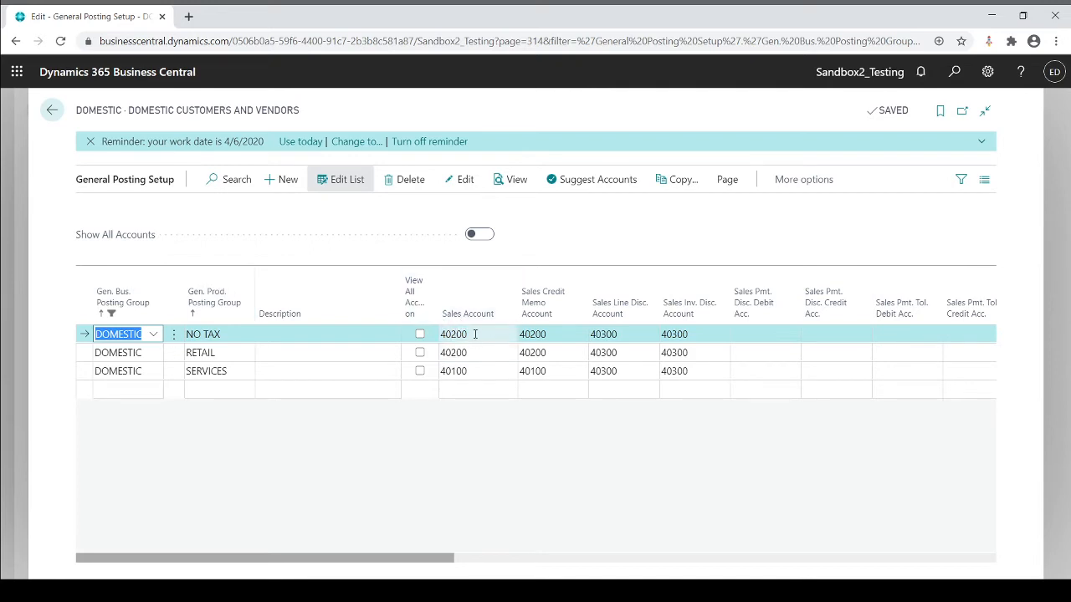
# - Examine the sales, credit memo and discount accounts for the DOMESTIC and RETAIL posting combination
pyautogui.click(123, 356)
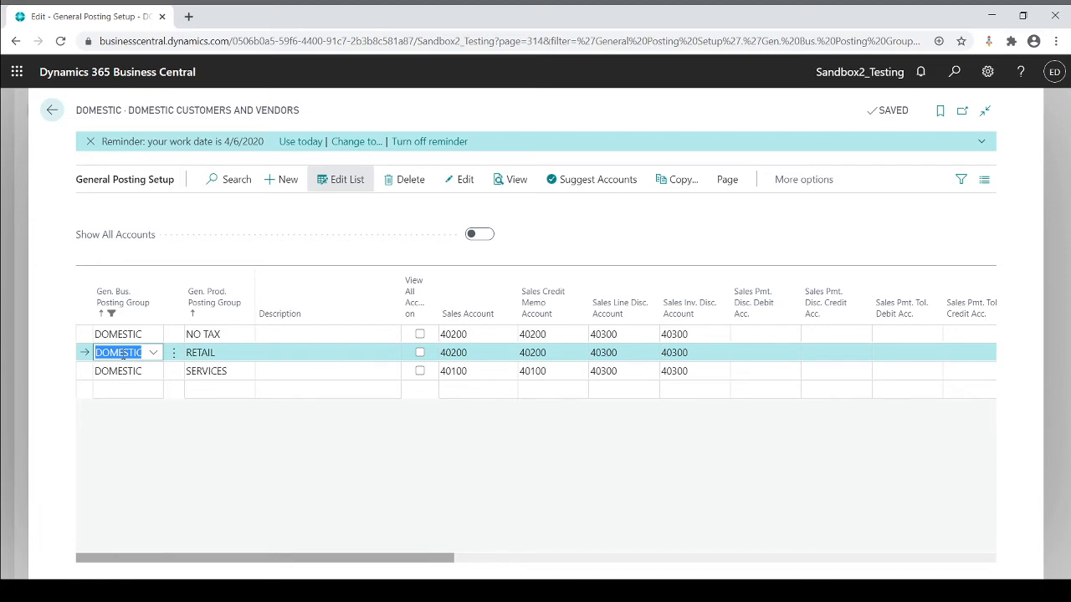
pyautogui.click(223, 353)
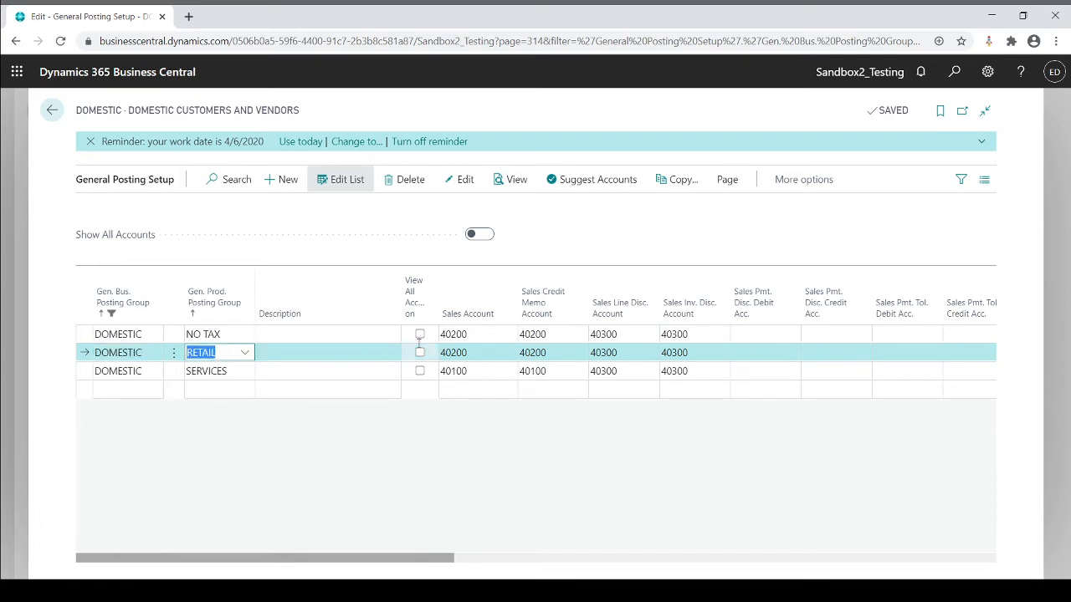
pyautogui.click(483, 353)
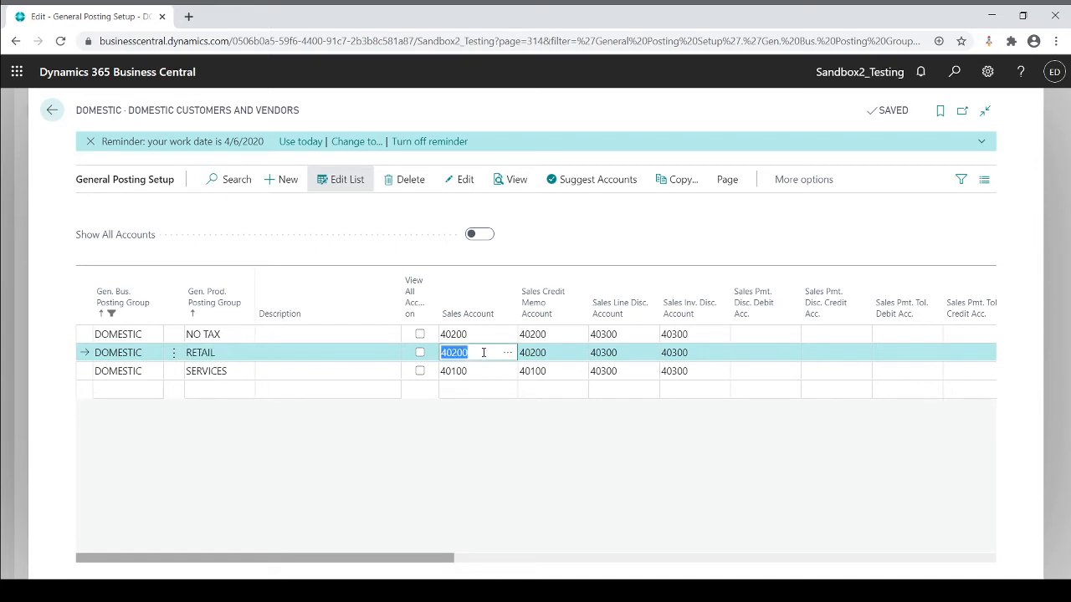
pyautogui.click(557, 352)
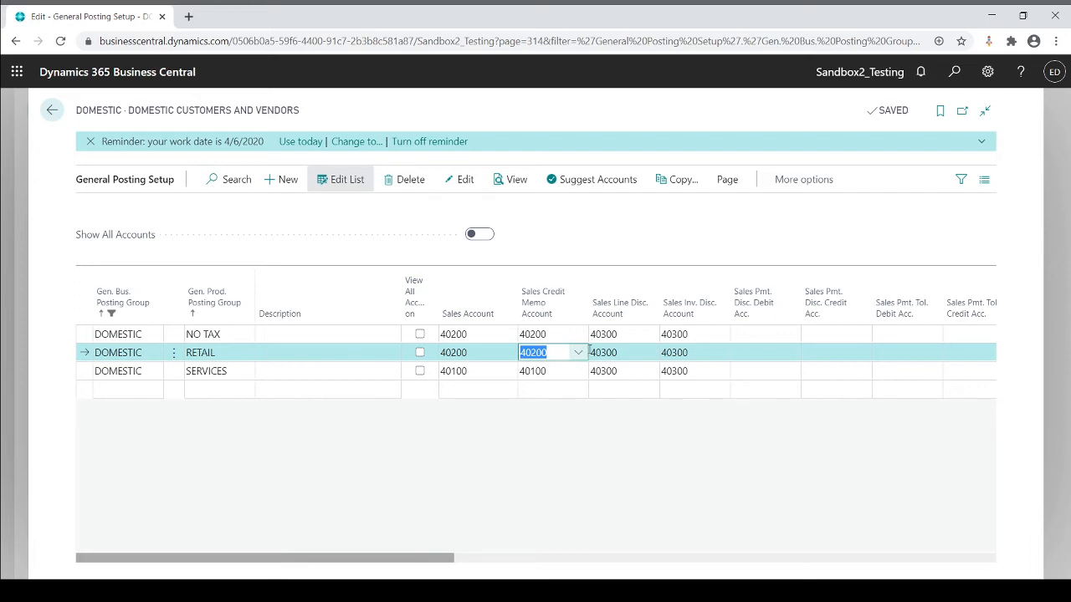
pyautogui.click(625, 352)
pyautogui.click(687, 352)
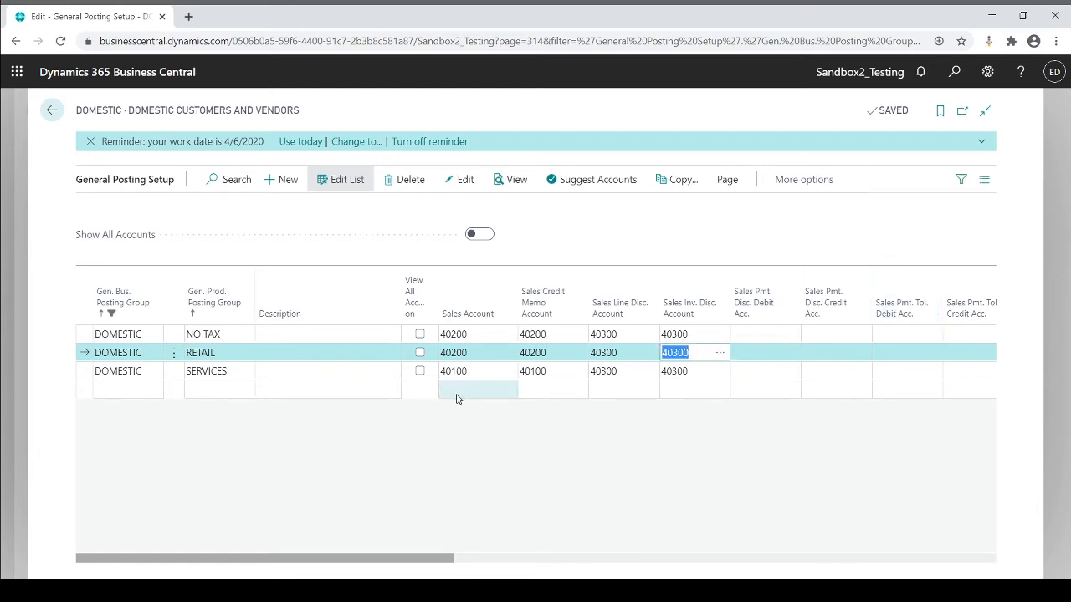
# - Examine the sales, credit memo and discount accounts for the DOMESTIC and SERVICES posting combination
pyautogui.click(140, 372)
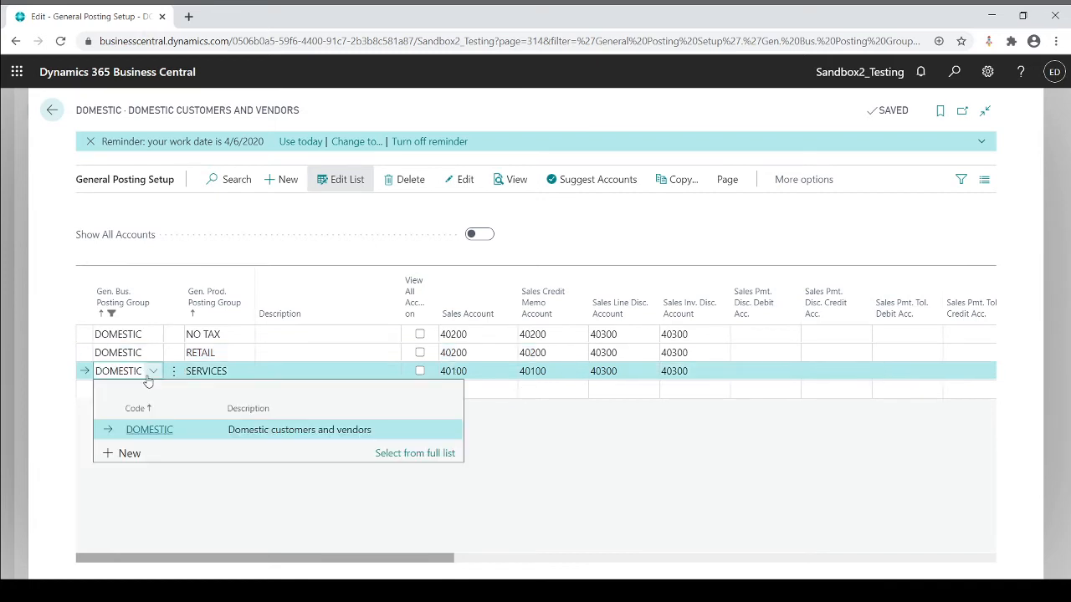
pyautogui.click(228, 372)
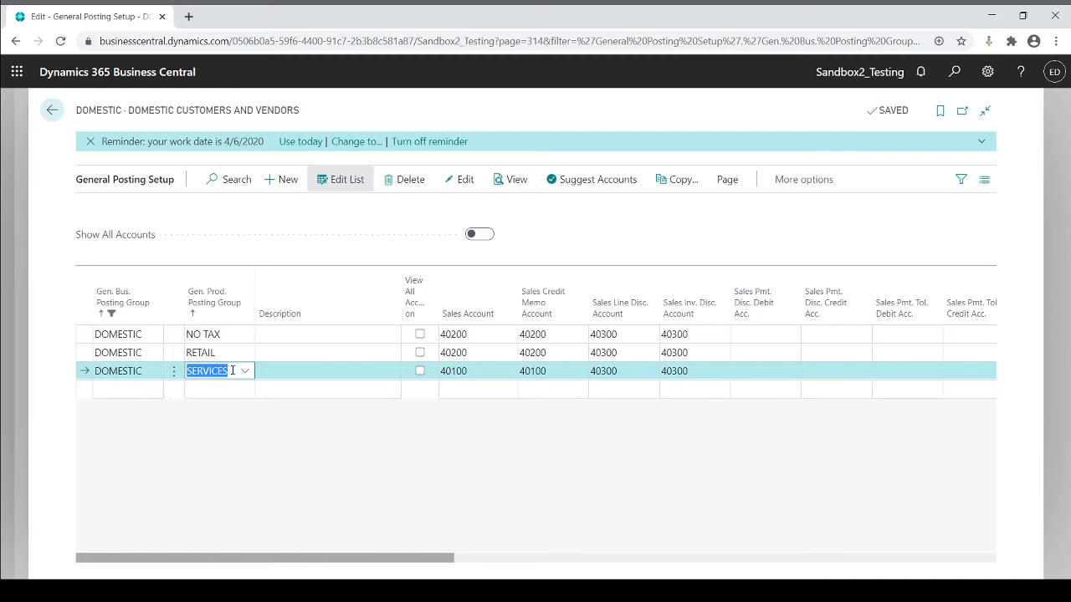
pyautogui.click(478, 374)
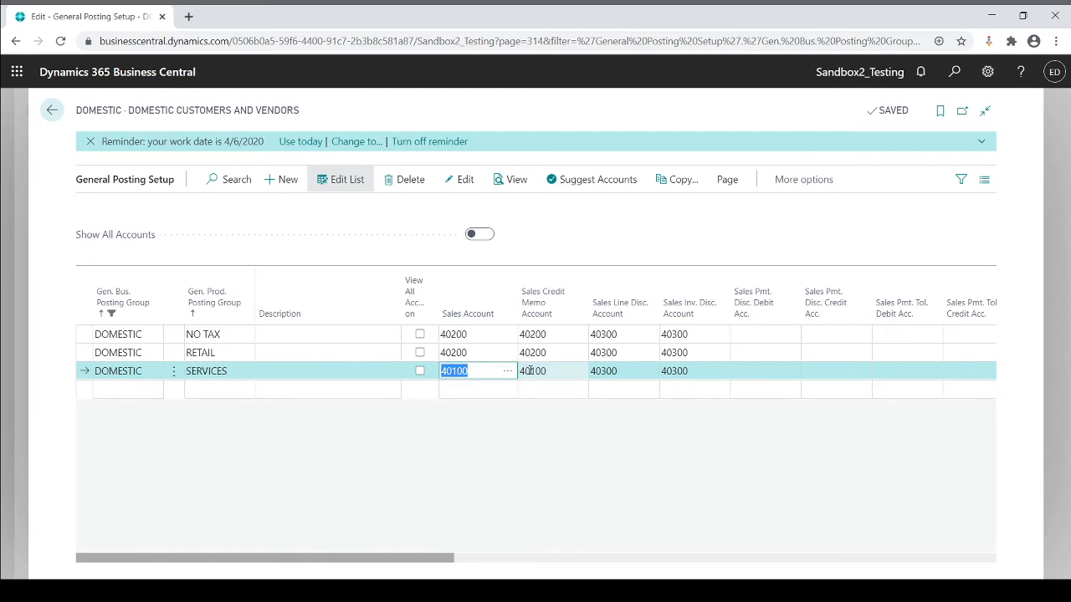
pyautogui.press('Tab')
pyautogui.press('Tab')
pyautogui.press('Tab')
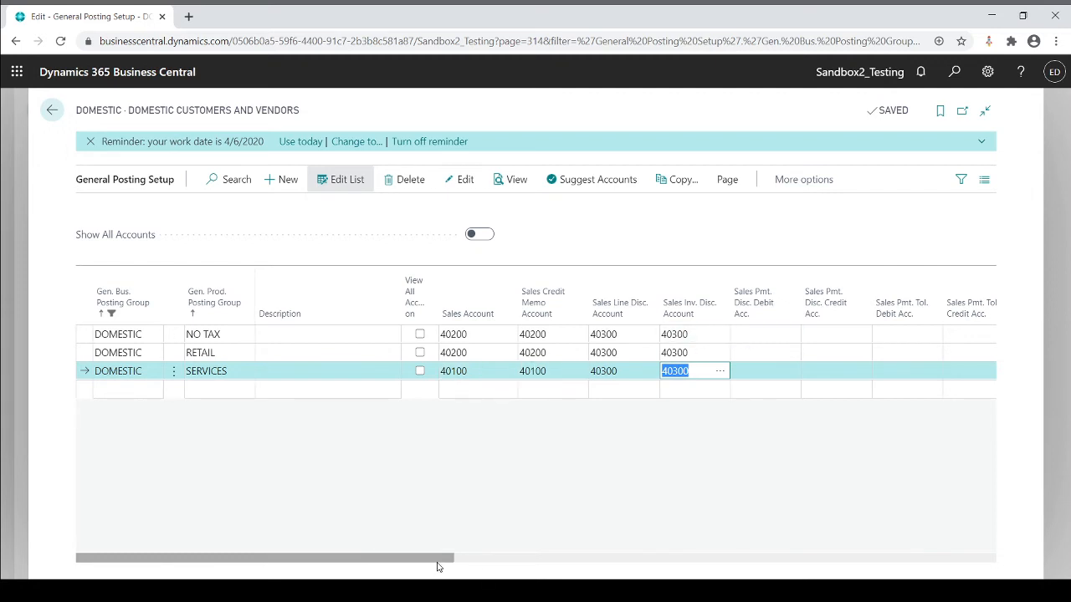
# - Examine the COGS accounts assigned to the DOMESTIC lines of the general posting setup
pyautogui.moveTo(436, 567); pyautogui.dragTo(918, 550)
pyautogui.click(626, 334)
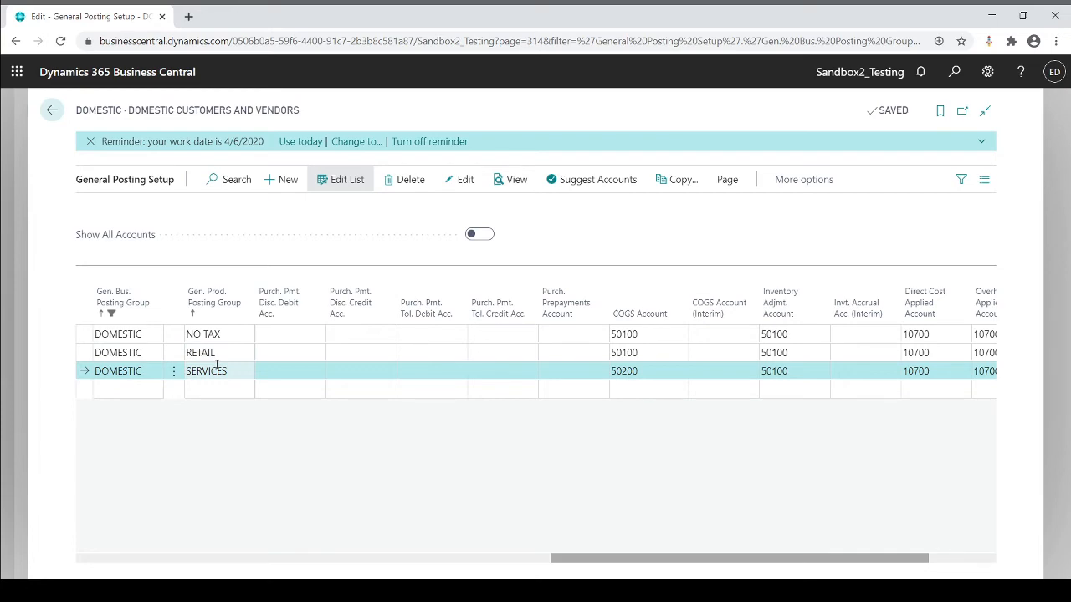
# - Close the general posting setup and open the Adatum Corporation customer card at its invoicing posting details
pyautogui.press('Escape')
pyautogui.press('Escape')
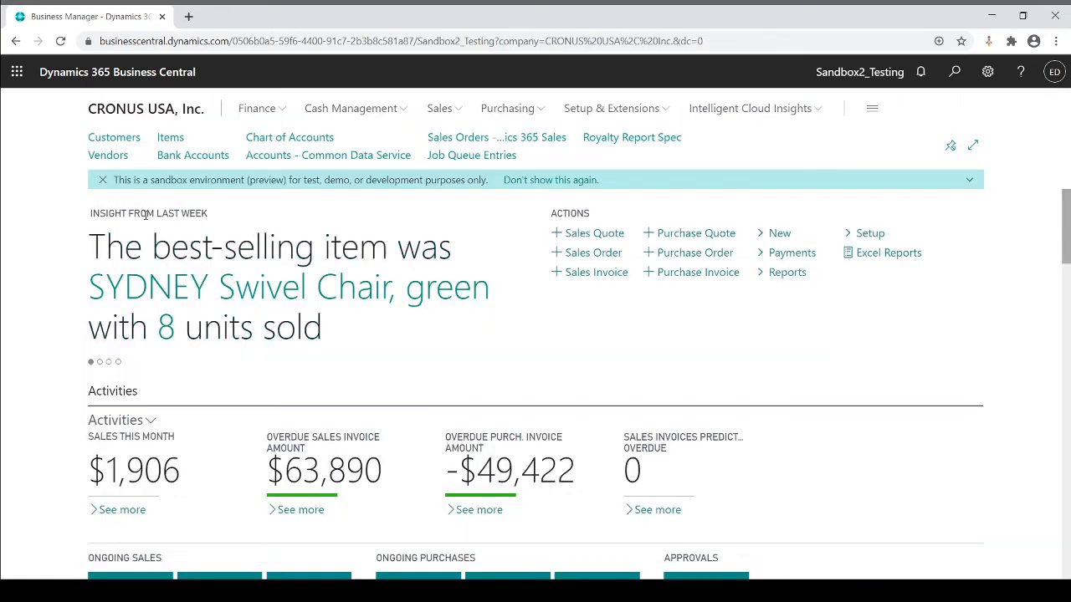
pyautogui.click(114, 139)
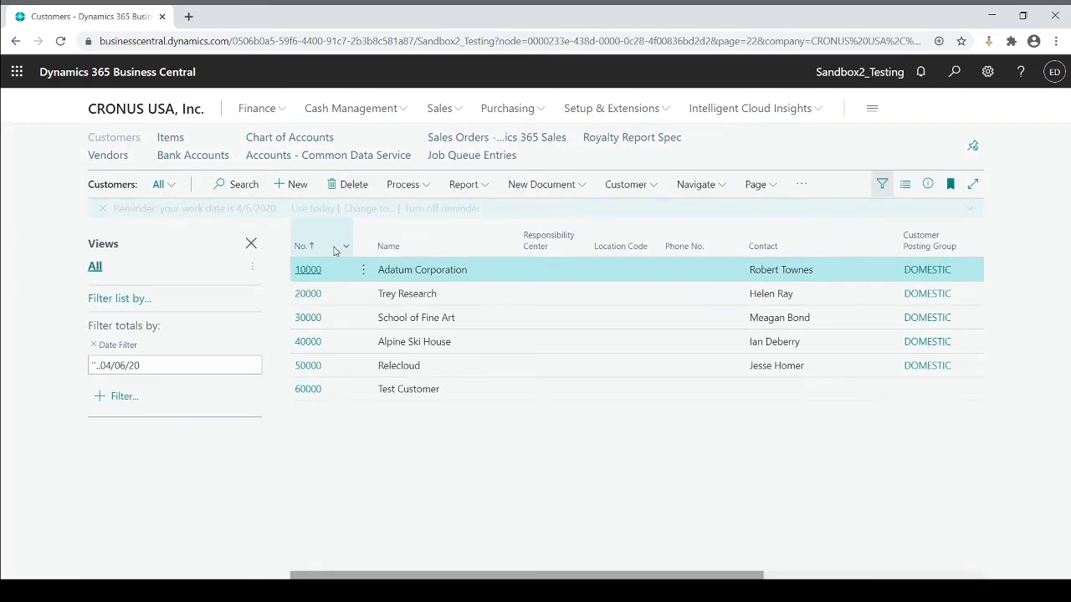
pyautogui.click(308, 270)
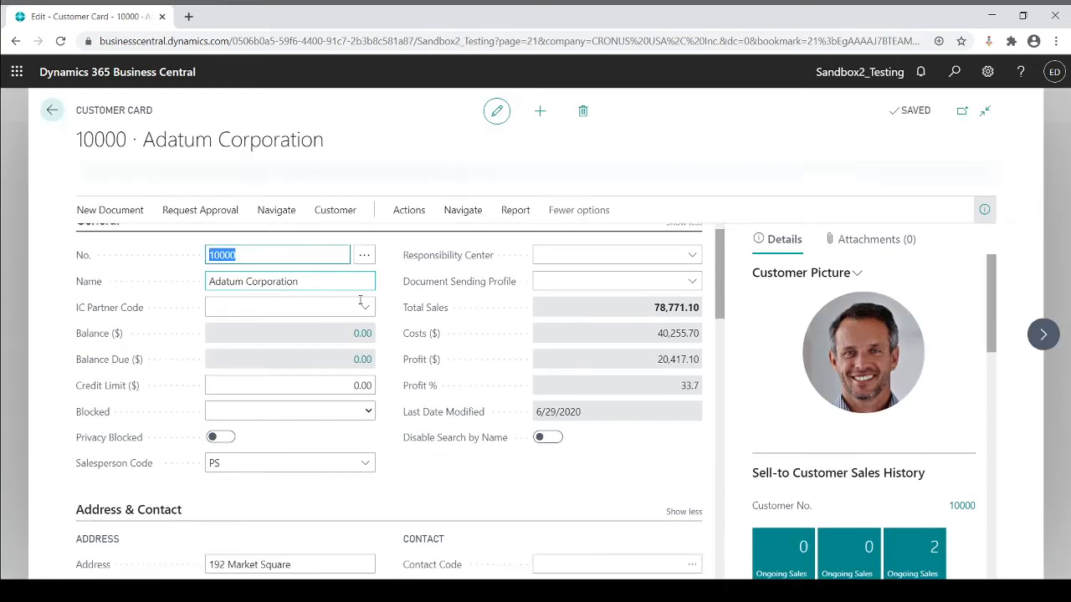
pyautogui.scroll(-5, 359, 304)
pyautogui.scroll(-3, 360, 306)
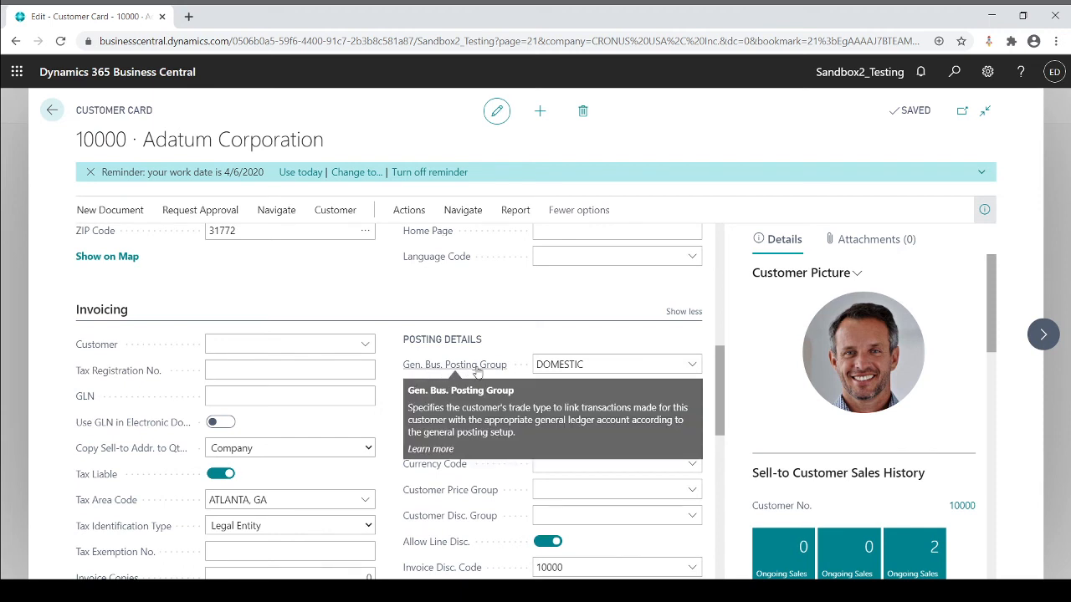
# - Examine the Gen. Bus. Posting Group assigned to the customer and the groups available for it
pyautogui.click(602, 366)
pyautogui.moveTo(602, 364); pyautogui.dragTo(543, 364)
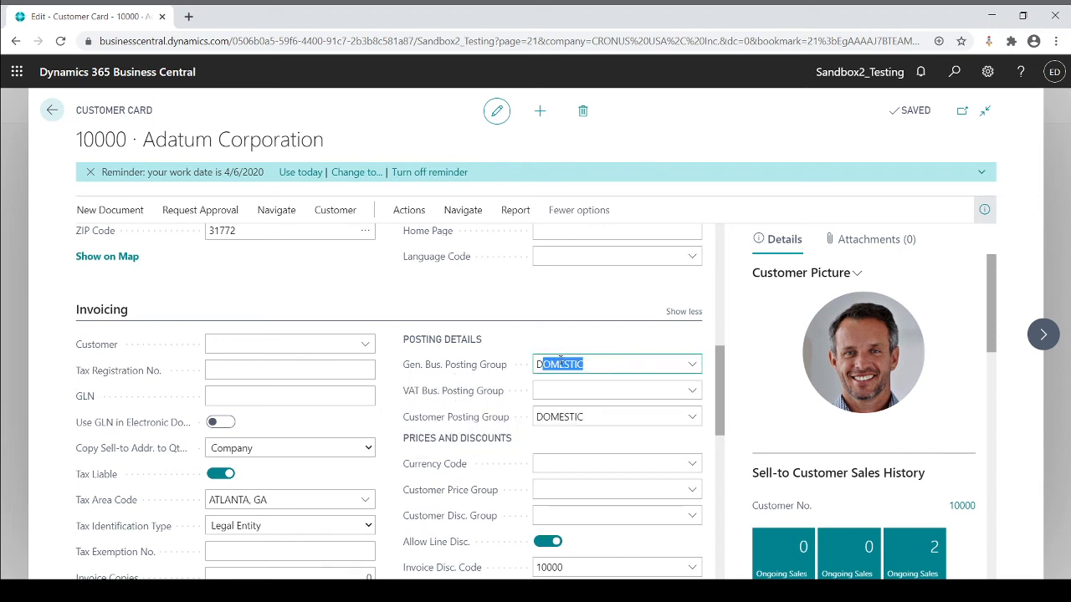
pyautogui.click(689, 364)
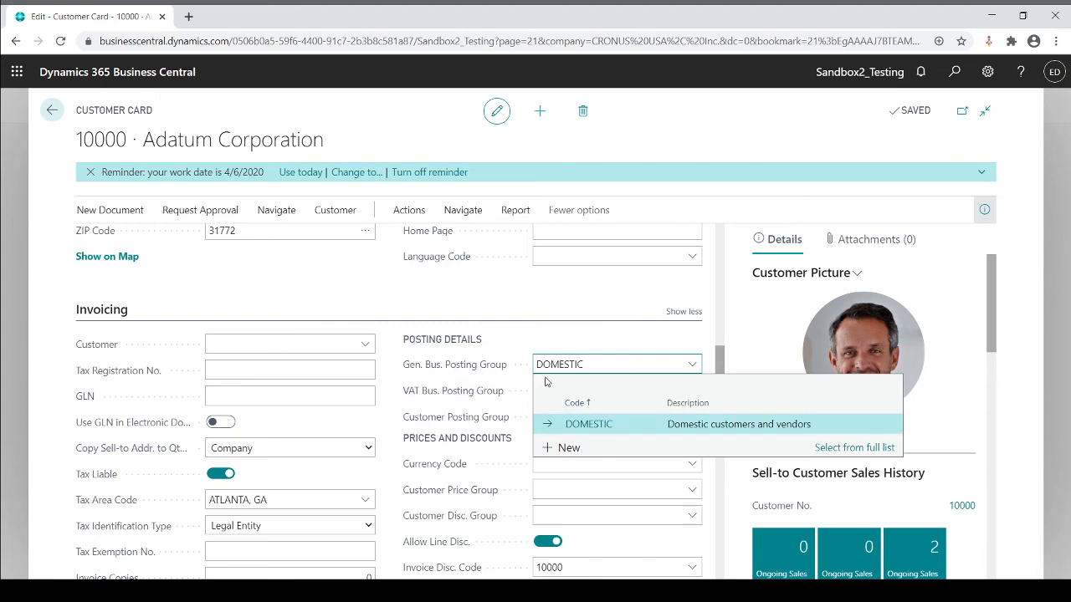
pyautogui.click(582, 364)
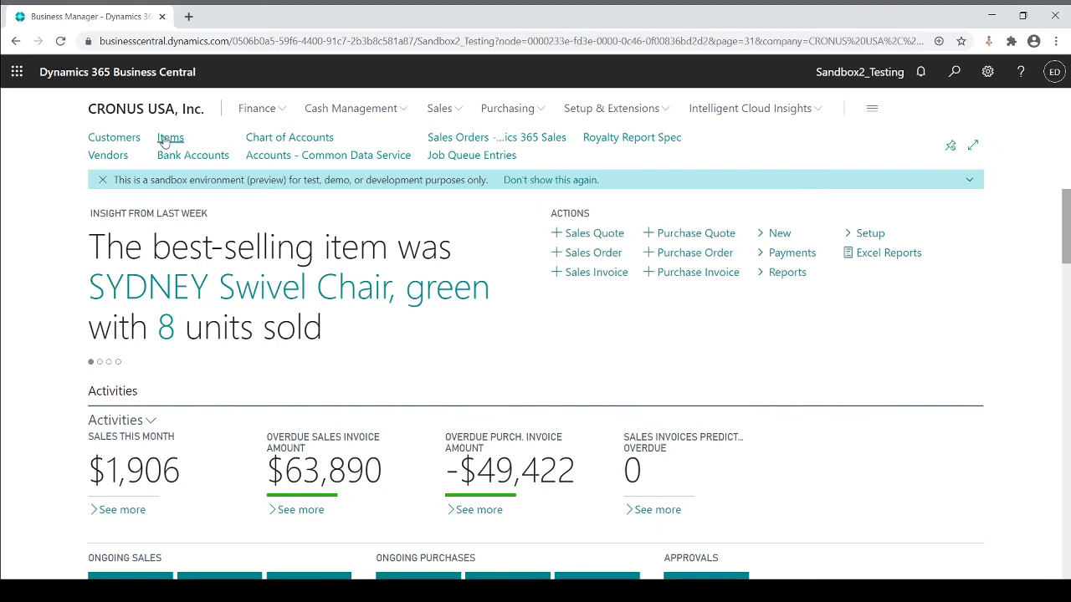
# - Open the item card of the ATHENS Desk from the Items list at its Costs & Posting details
pyautogui.click(168, 138)
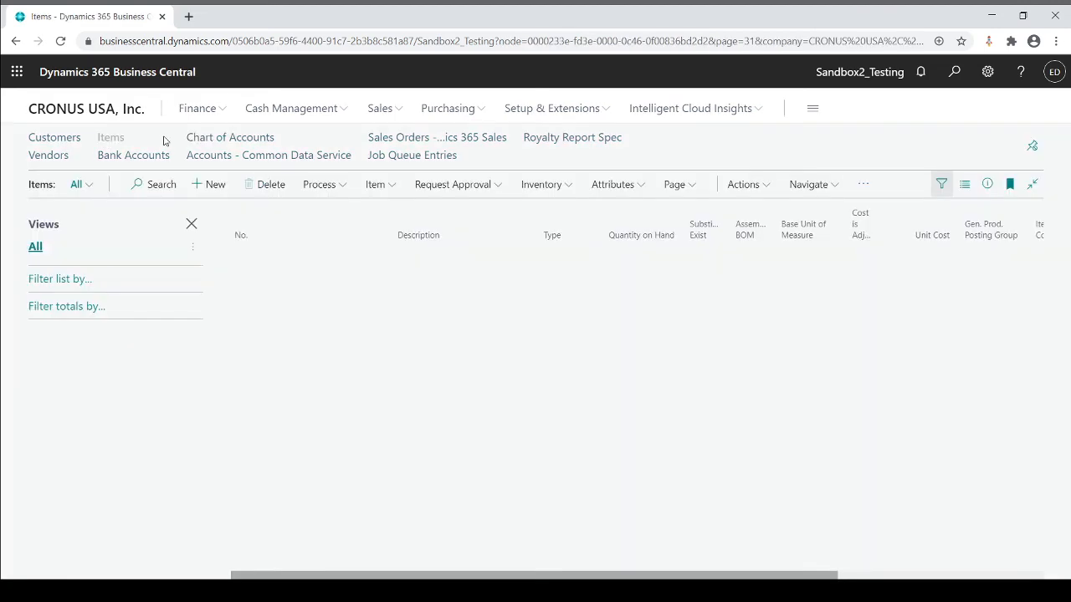
pyautogui.click(250, 278)
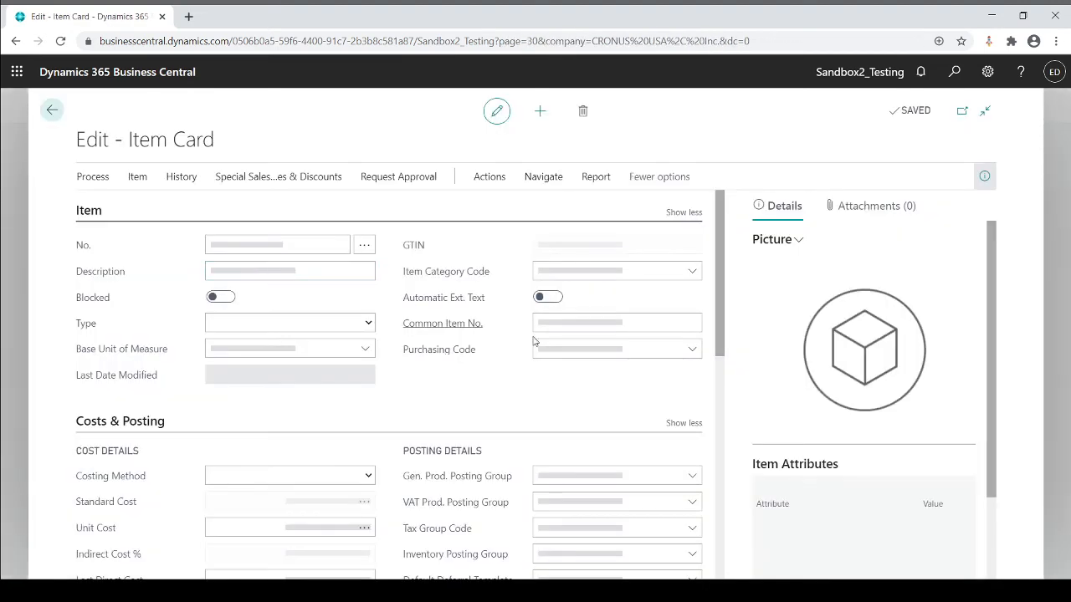
pyautogui.scroll(-5, 597, 352)
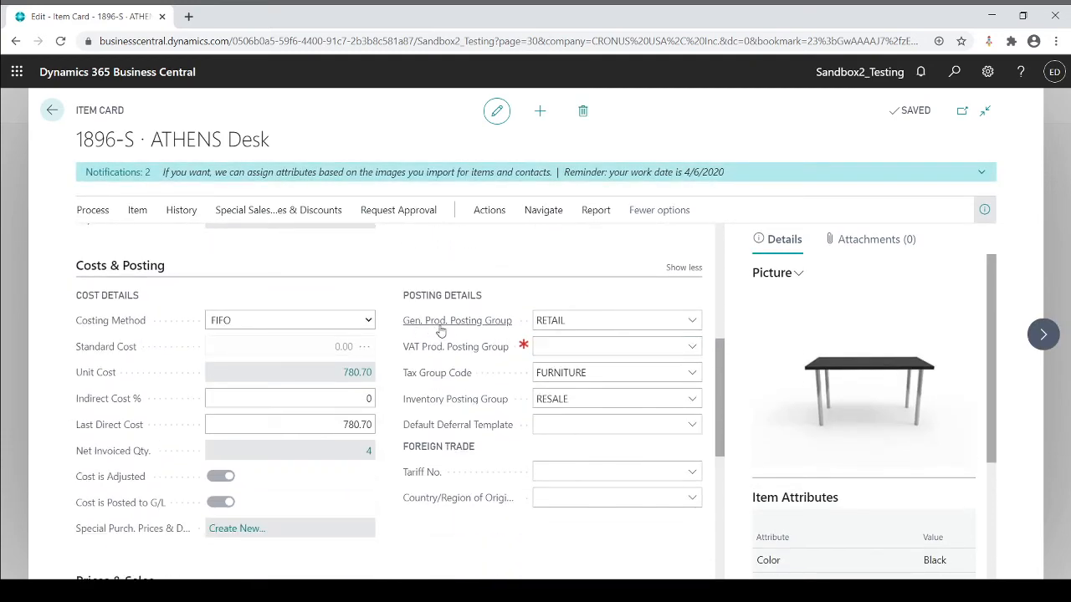
# - Review the Gen. Prod. Posting Group options for the item and open the general posting setup for the RETAIL group from the full list
pyautogui.click(582, 320)
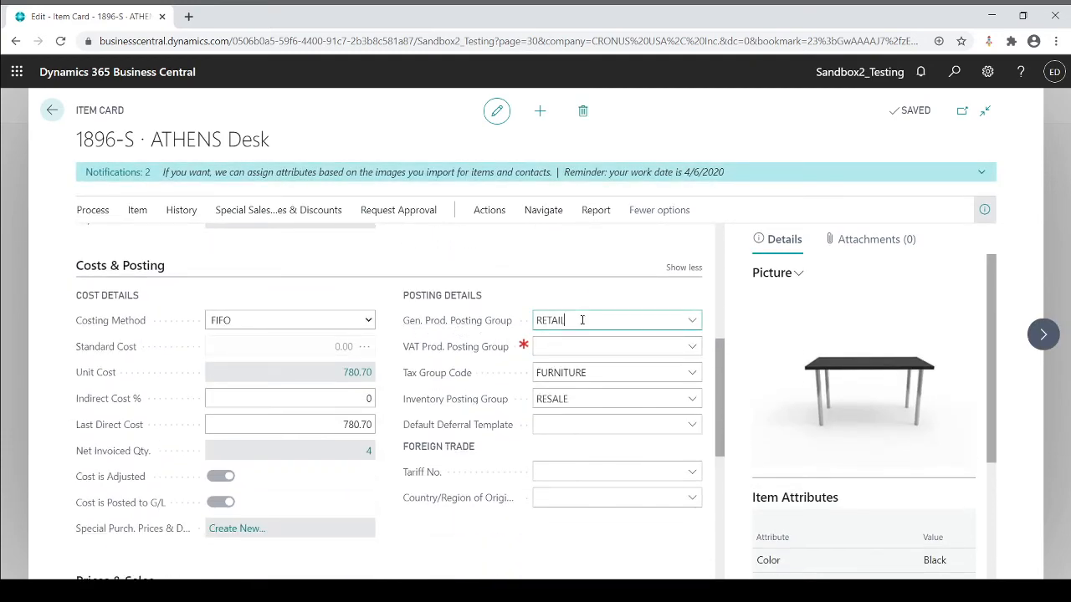
pyautogui.moveTo(582, 319); pyautogui.dragTo(528, 324)
pyautogui.click(691, 322)
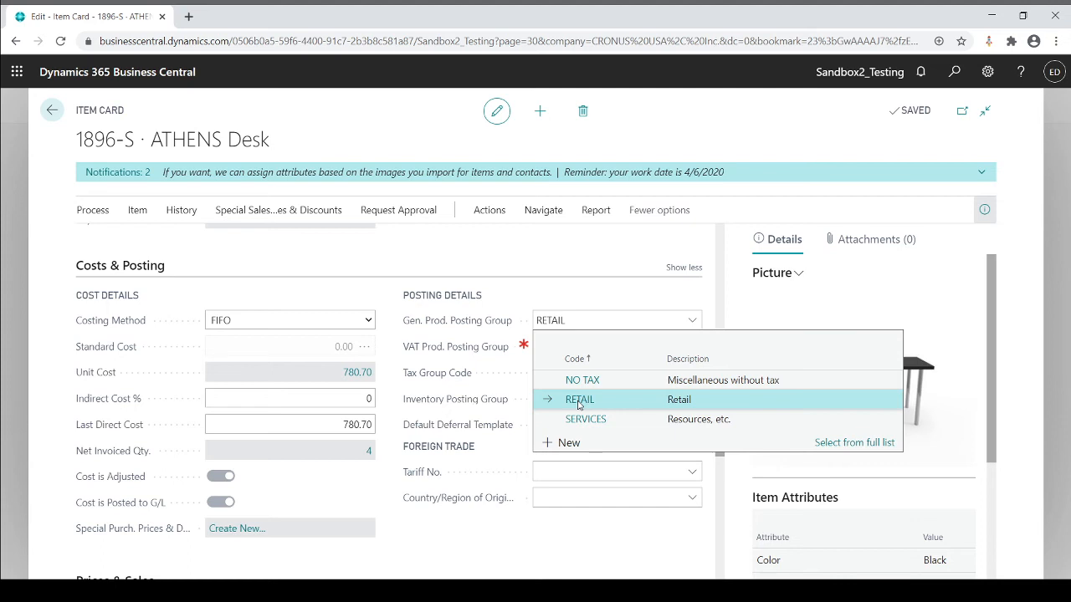
pyautogui.click(853, 443)
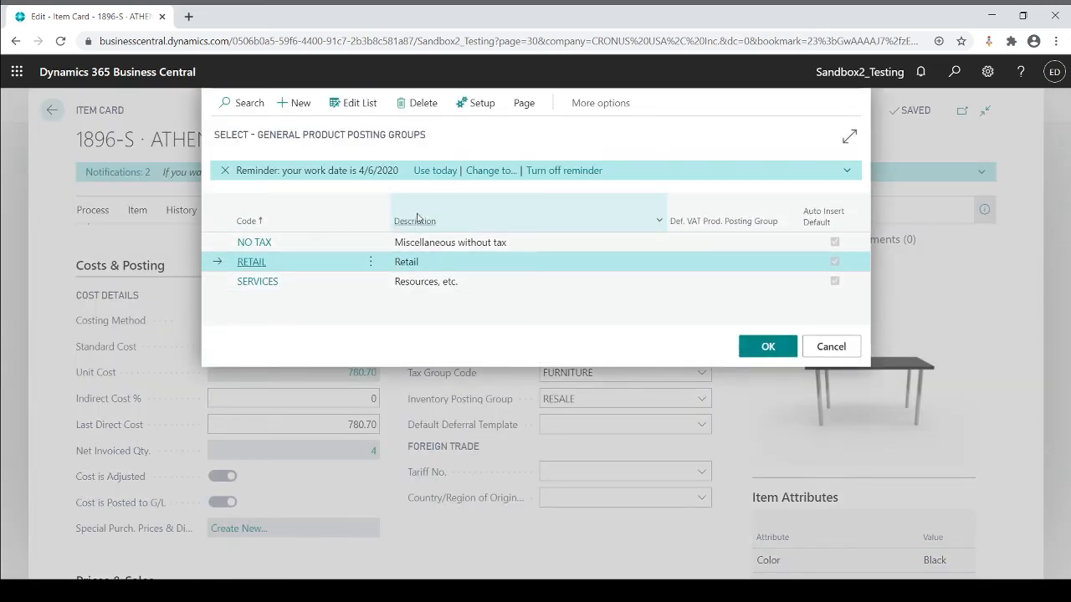
pyautogui.click(480, 104)
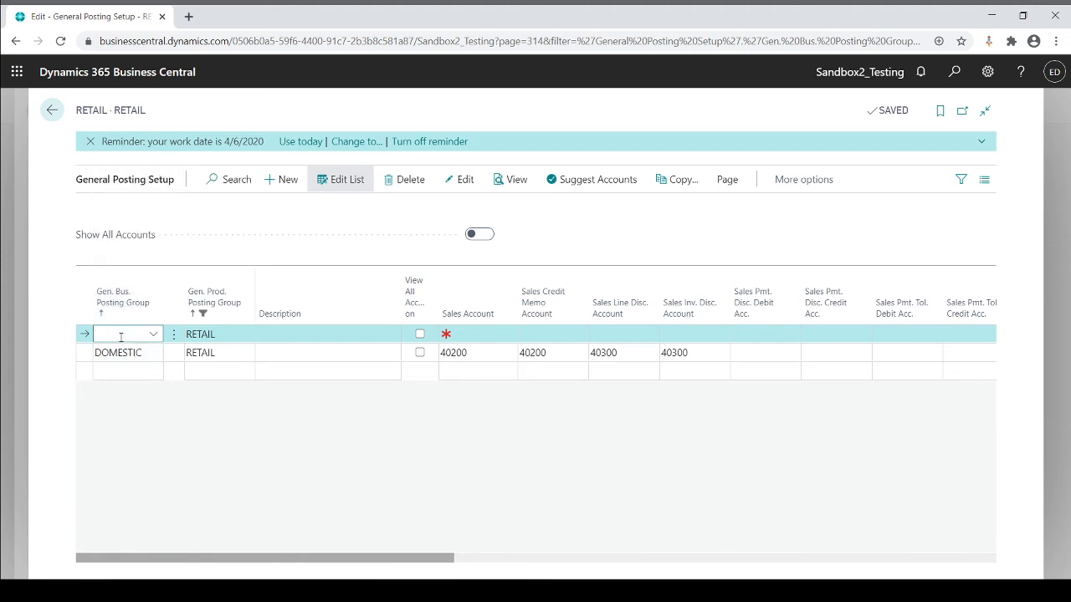
# - Enter 40200 as the sales account on the DOMESTIC and RETAIL line and check its sales credit memo account
pyautogui.click(221, 352)
pyautogui.click(499, 359)
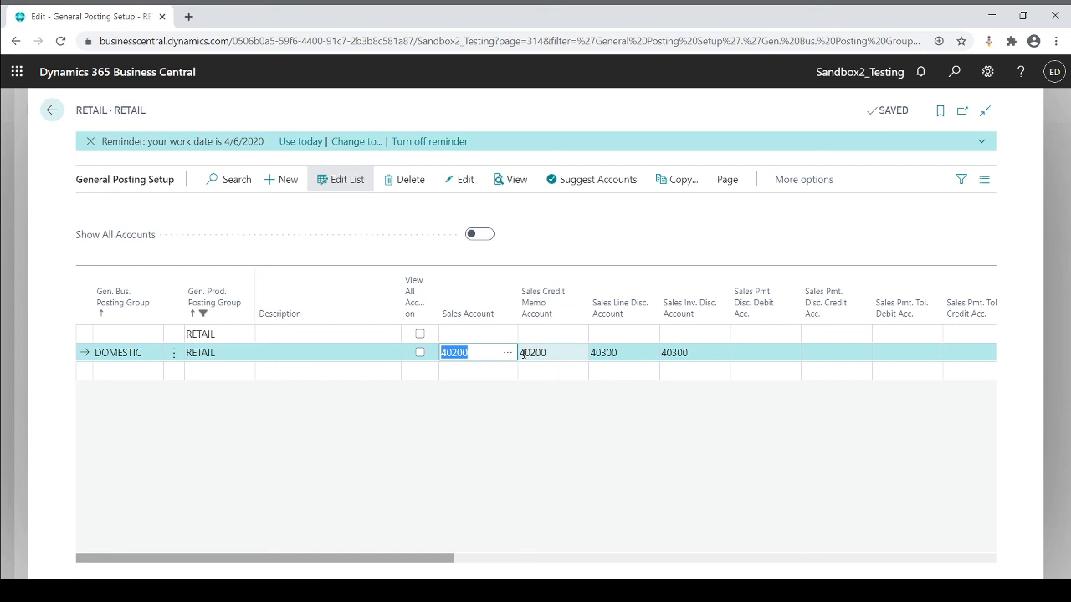
pyautogui.press('BackSpace')
pyautogui.write('40200')
pyautogui.click(523, 354)
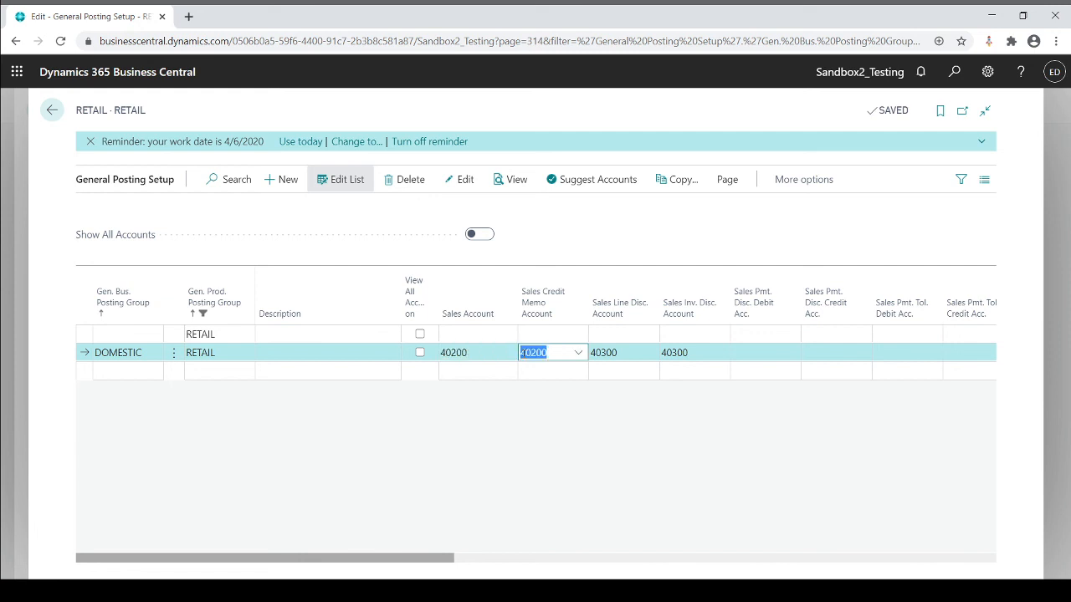